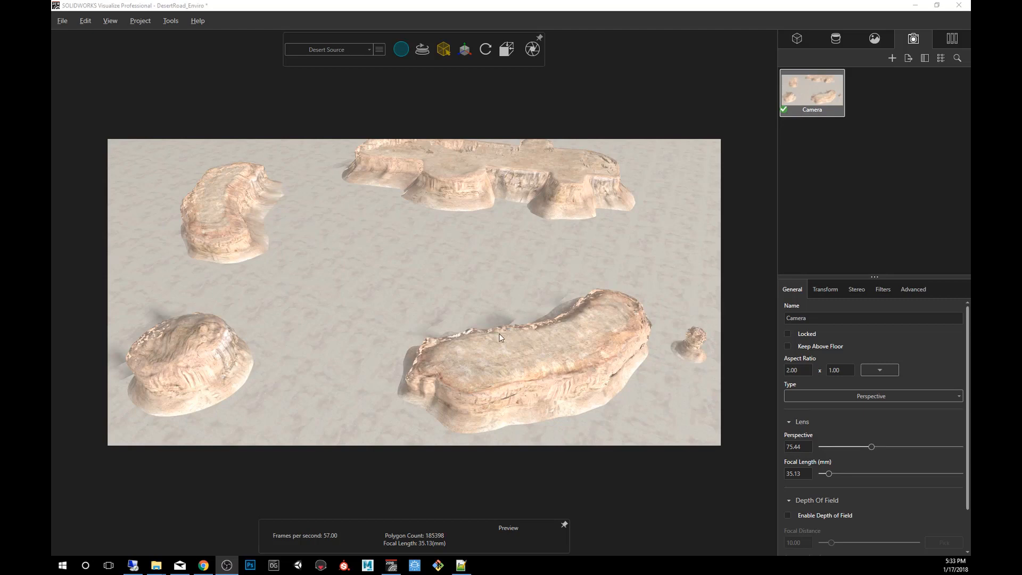
scroll(498, 335, up, 10)
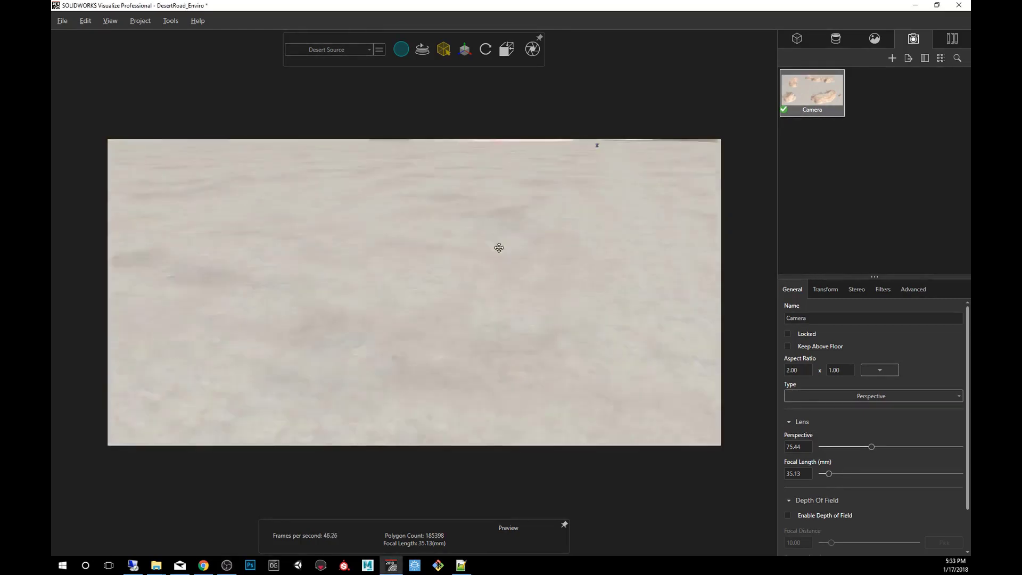
- Bring the camera down between the two mesa cliffs, aimed toward the sky
mouse_move(498, 248)
mouse_down()
mouse_move(464, 238)
mouse_move(457, 273)
mouse_up()
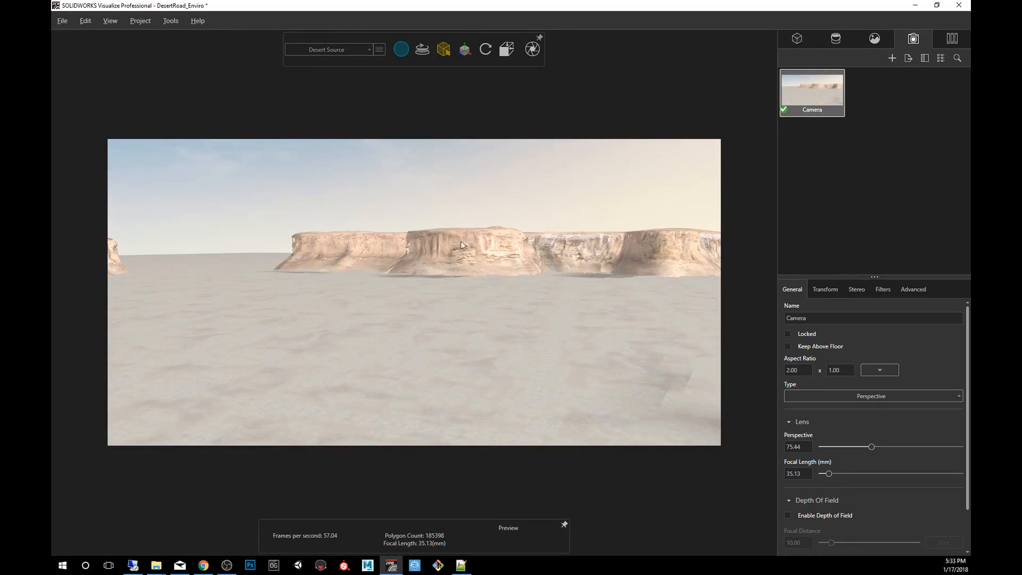
drag(414, 248, 513, 265)
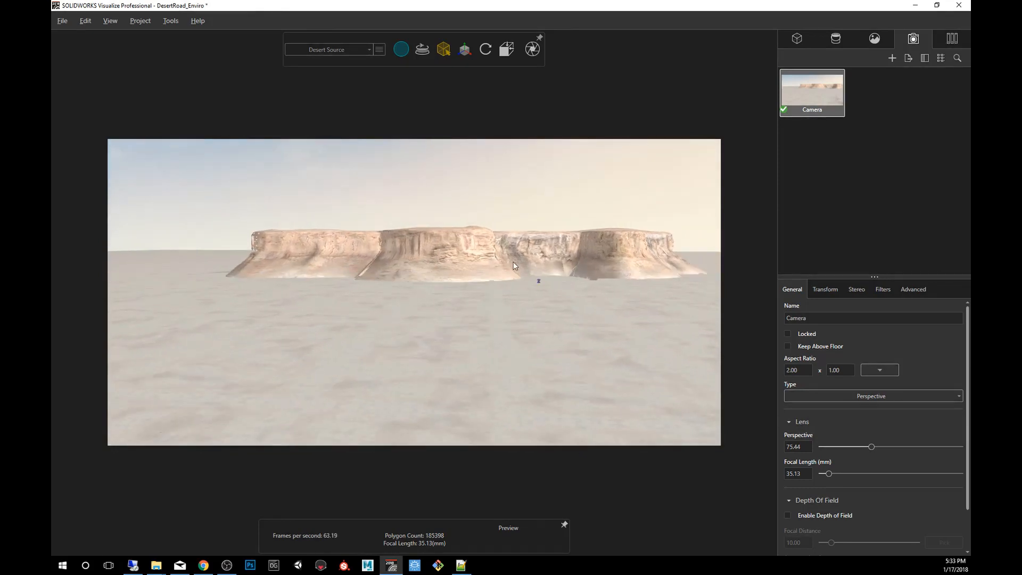
middle_drag(525, 259, 577, 290)
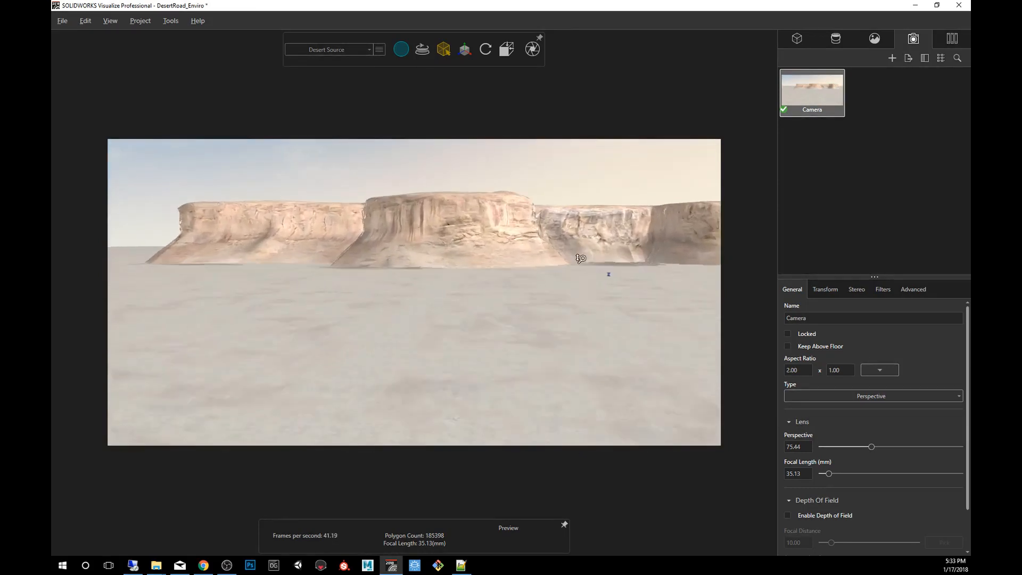
mouse_move(578, 289)
mouse_down()
mouse_move(444, 265)
mouse_move(559, 255)
mouse_move(586, 259)
mouse_move(523, 285)
mouse_move(702, 285)
mouse_up()
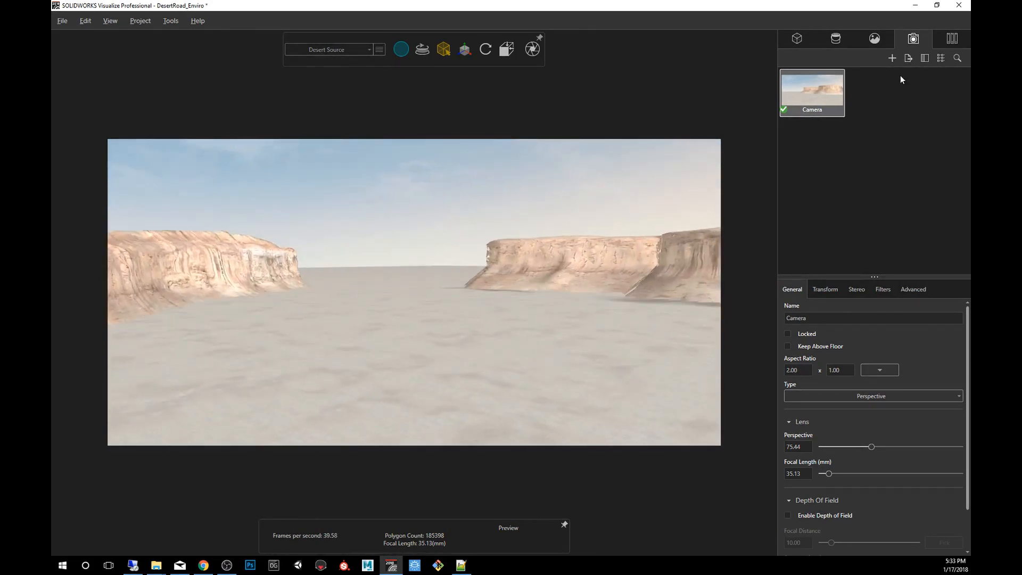
mouse_move(489, 284)
mouse_down()
mouse_move(452, 258)
mouse_move(446, 277)
mouse_move(665, 247)
mouse_up()
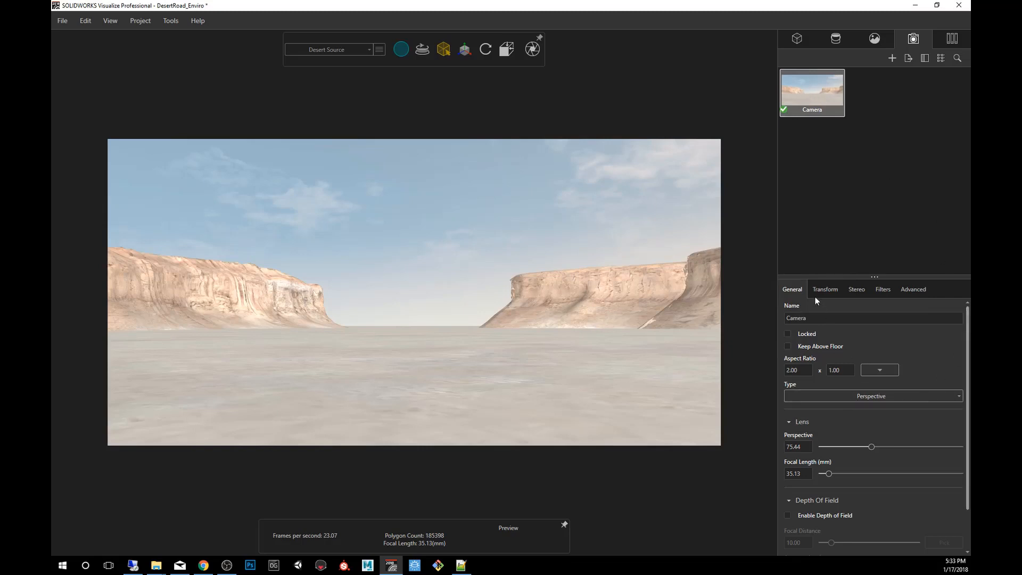
- Make the camera a 360 panorama type with the low-resolution panorama preview on
click(864, 395)
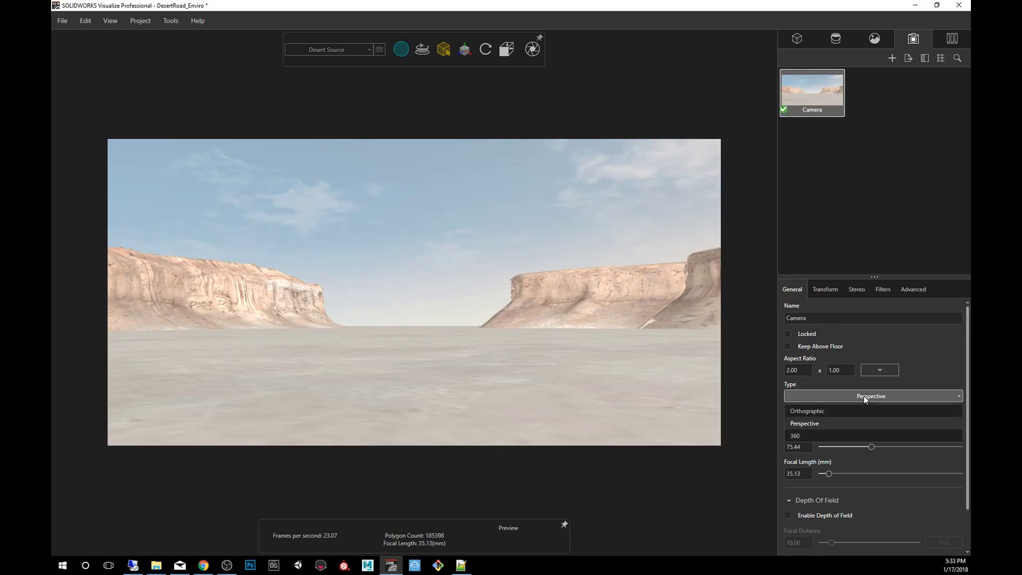
click(812, 433)
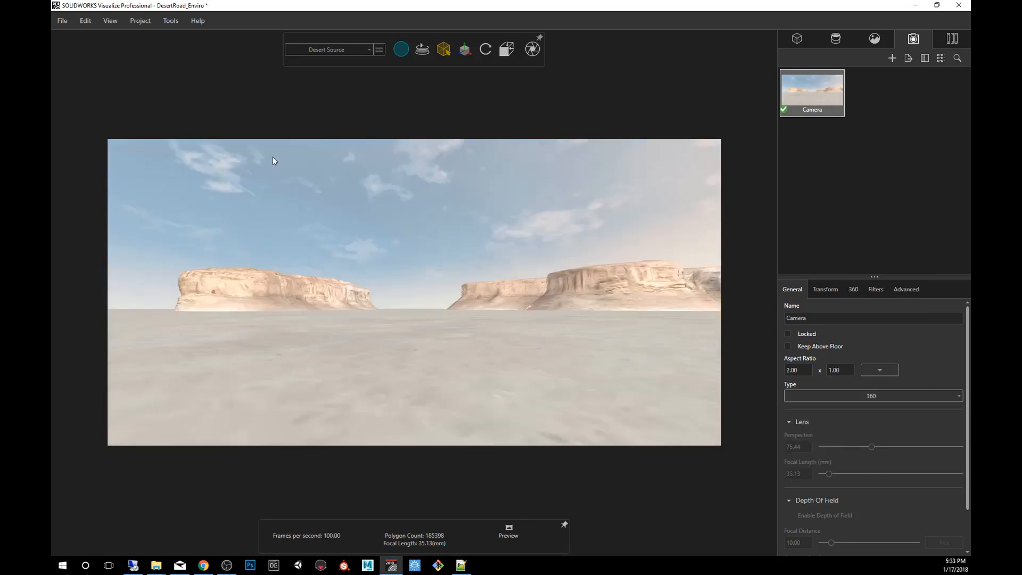
click(855, 292)
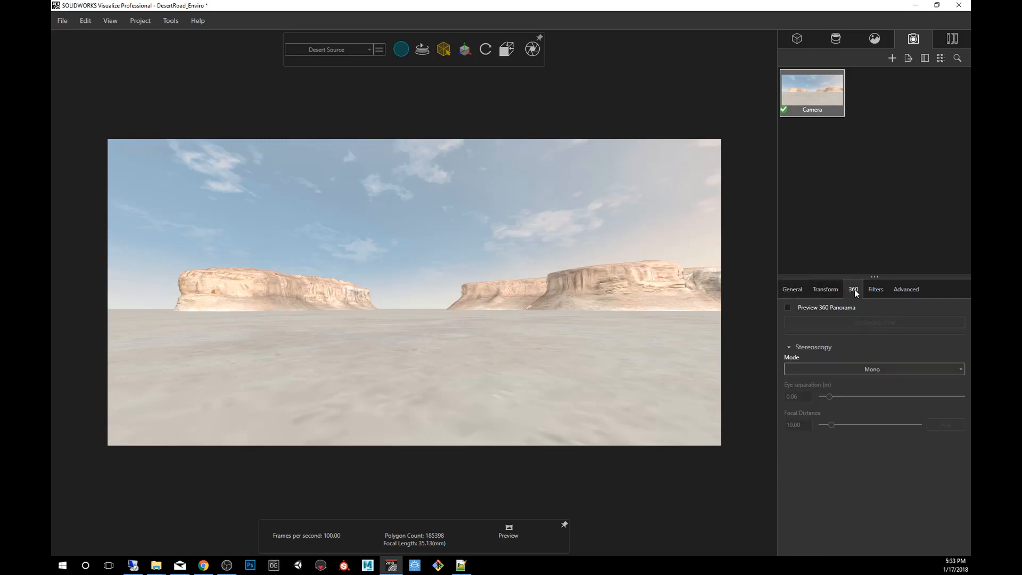
click(787, 309)
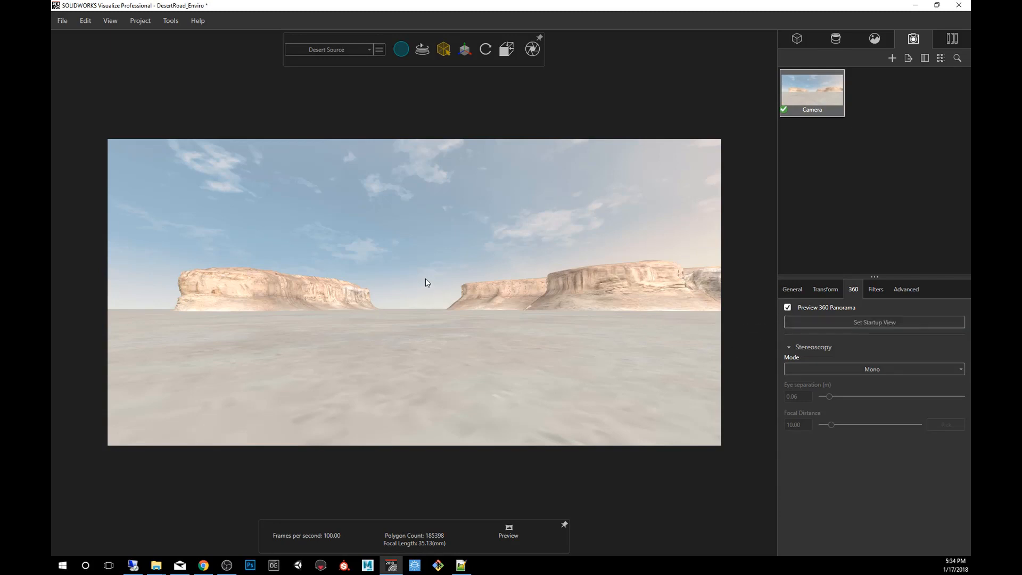
- Look around the desert panorama, ending toward the lone mesa
mouse_move(426, 280)
mouse_down()
mouse_move(678, 272)
mouse_move(679, 312)
mouse_move(589, 248)
mouse_move(755, 288)
mouse_up()
mouse_move(520, 272)
mouse_down()
mouse_move(735, 300)
mouse_move(711, 336)
mouse_move(518, 332)
mouse_move(420, 296)
mouse_move(307, 340)
mouse_move(395, 313)
mouse_move(360, 315)
mouse_move(471, 305)
mouse_move(327, 310)
mouse_up()
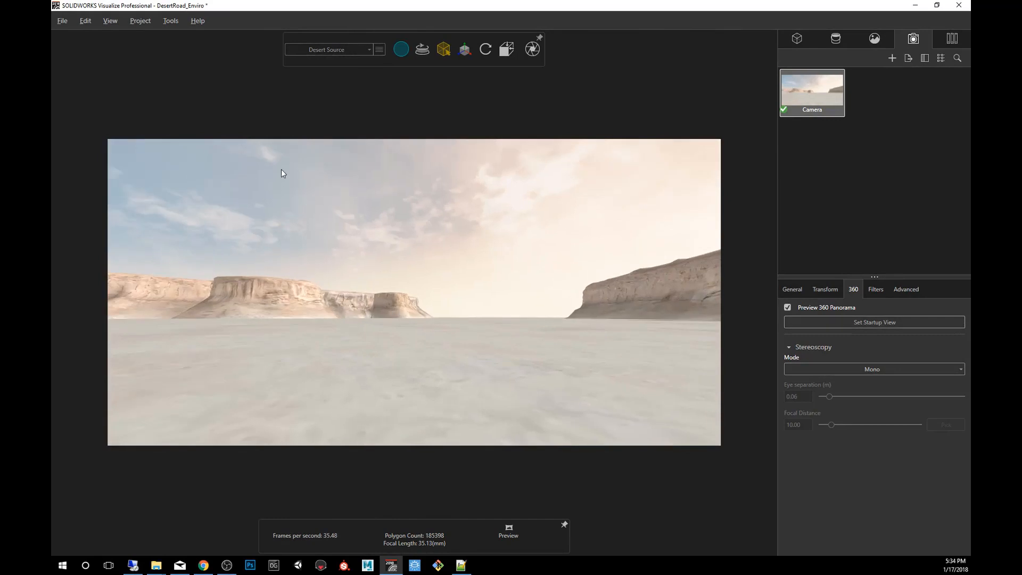
mouse_move(345, 243)
mouse_down()
mouse_move(352, 271)
mouse_move(330, 287)
mouse_move(615, 267)
mouse_move(557, 267)
mouse_up()
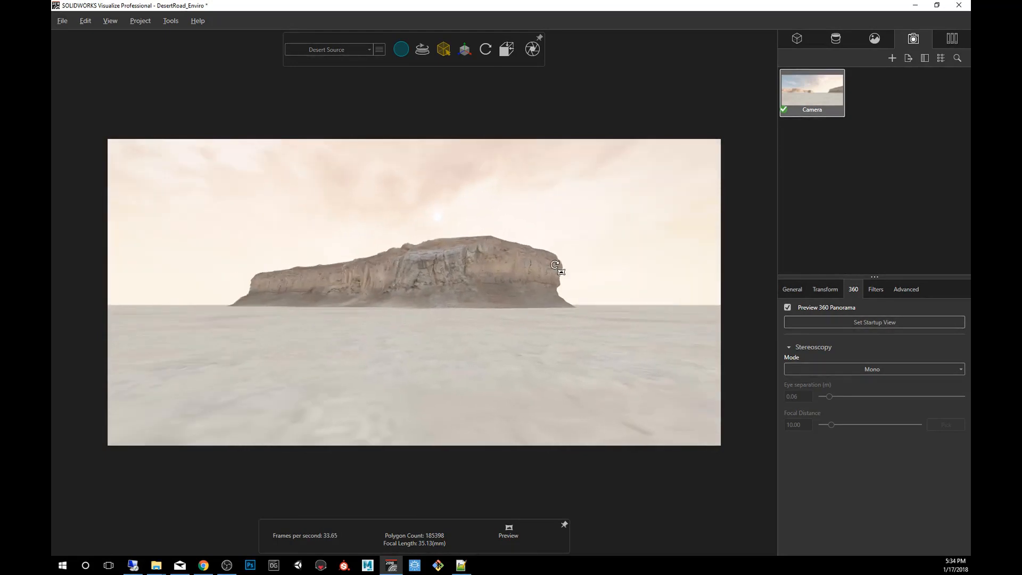
- Set render output to Radiance HDR without VR adjustment, then go find the render file
click(532, 50)
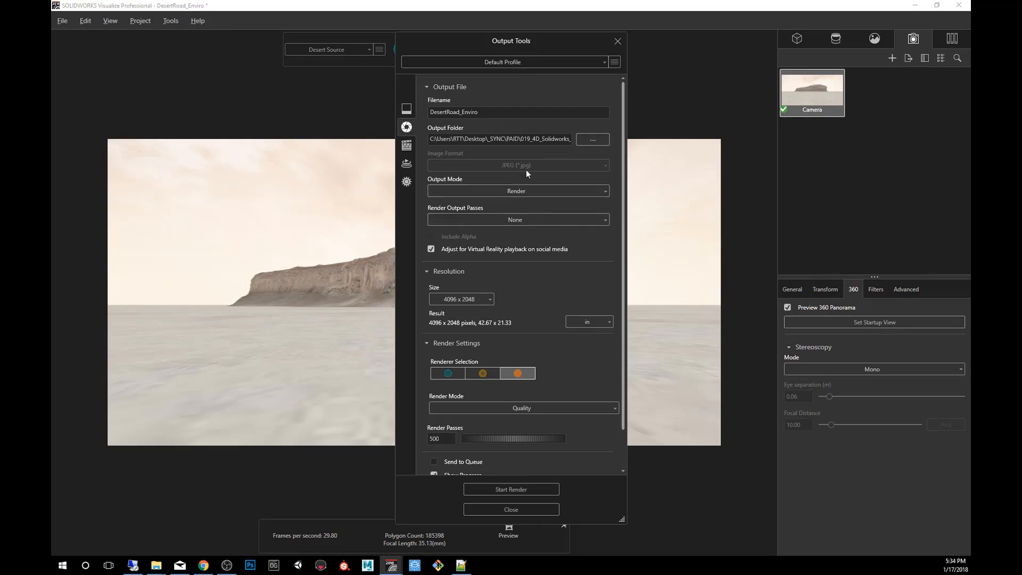
click(432, 249)
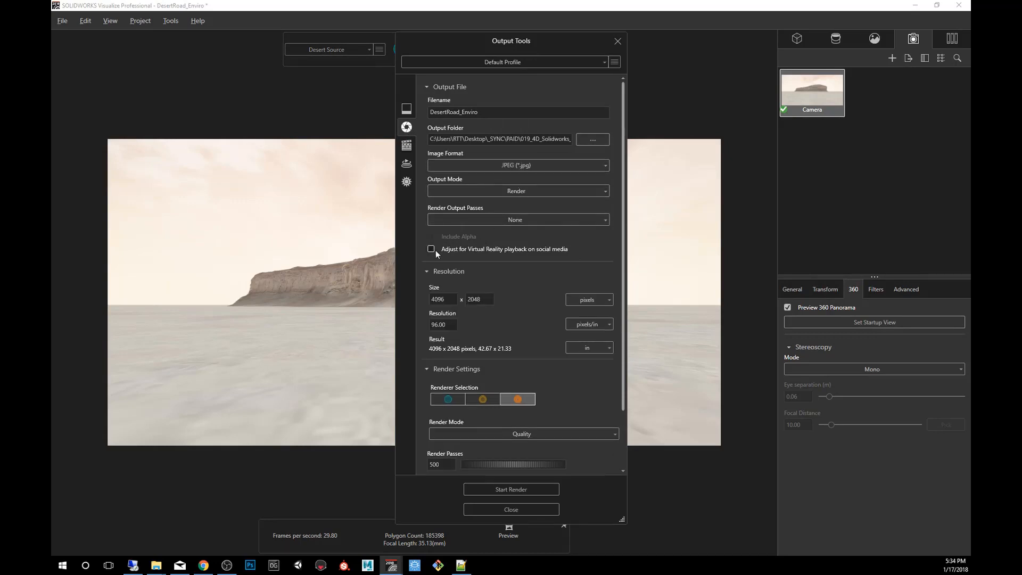
click(512, 166)
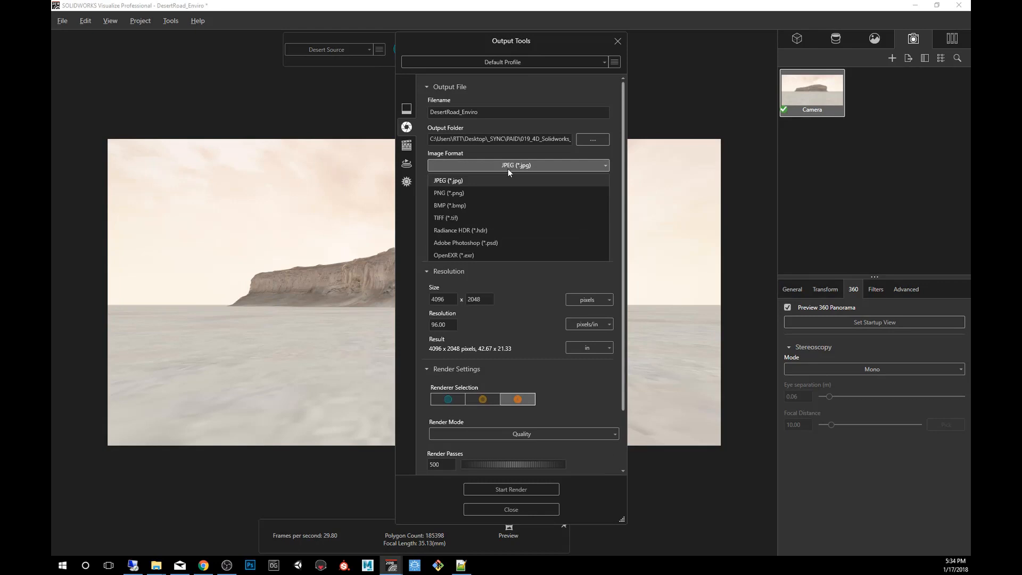
click(474, 230)
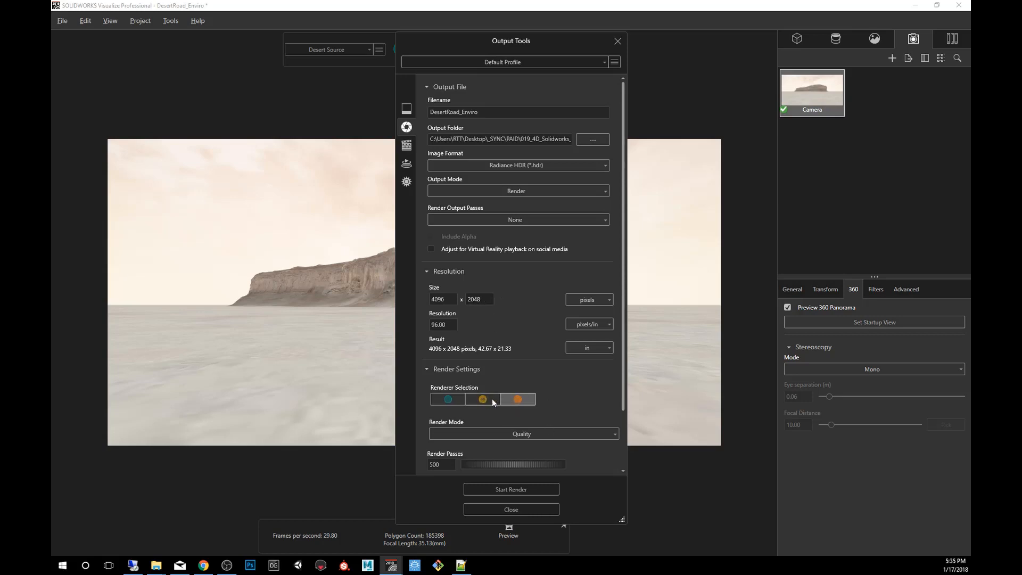
scroll(626, 347, down, 1)
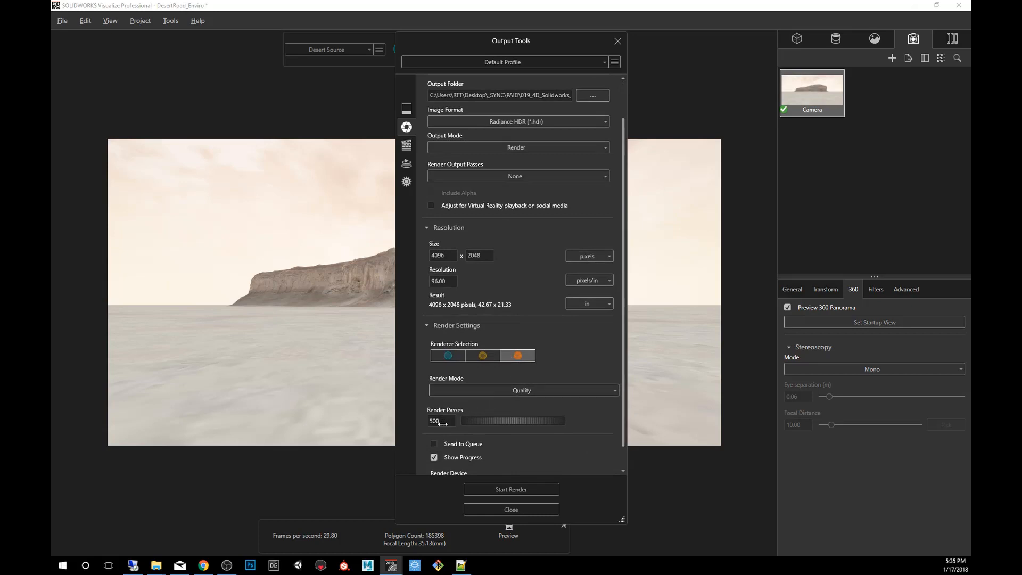
scroll(571, 425, down, 1)
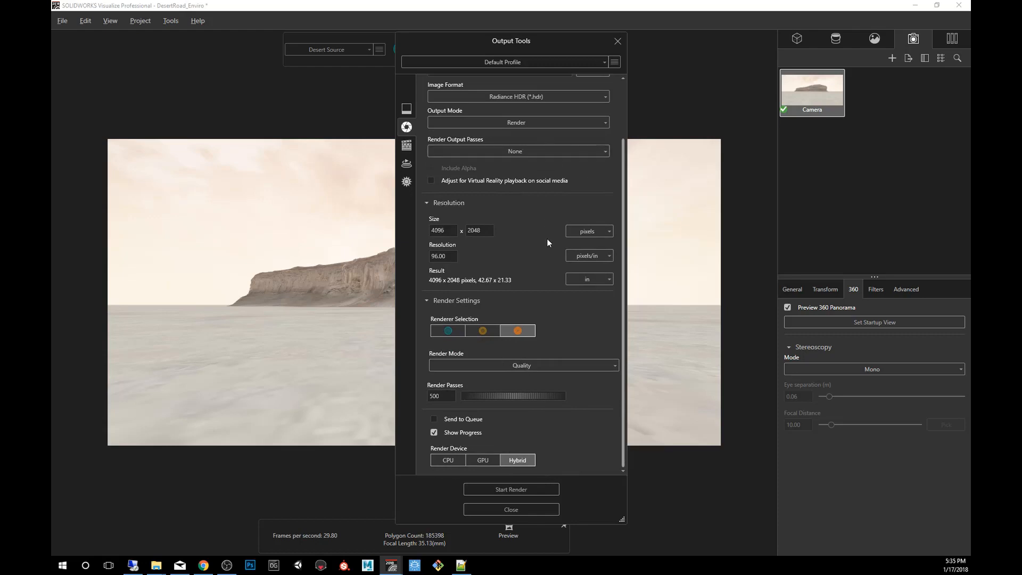
click(157, 566)
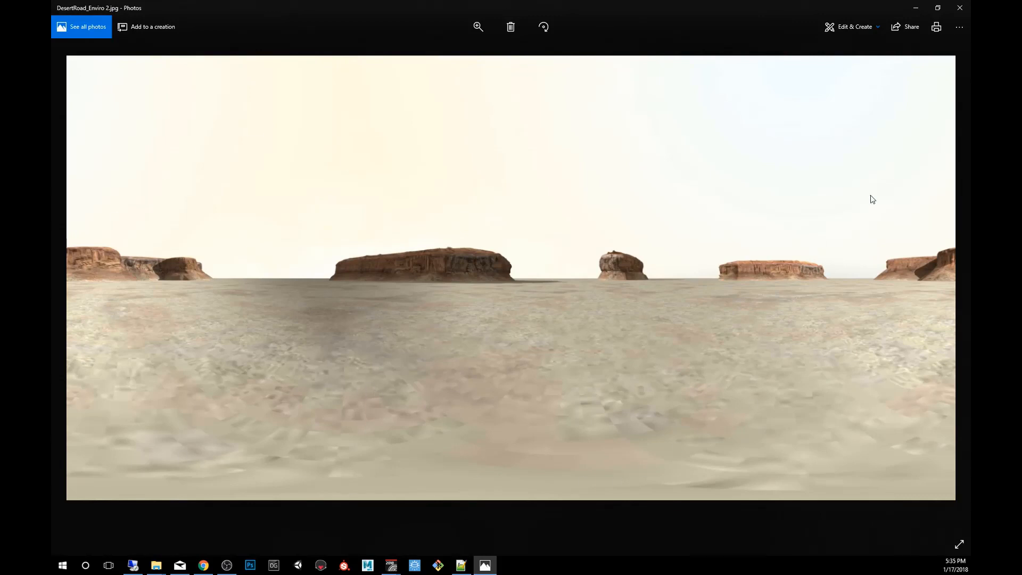
- Close the panorama image viewer and the render output settings
click(962, 8)
click(616, 40)
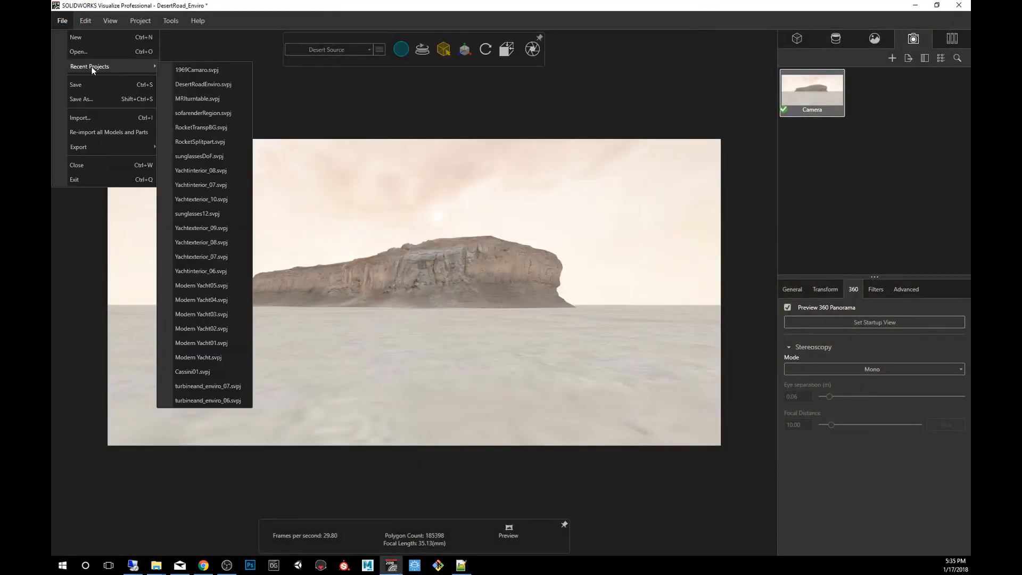
- Load the recent 1969Camaro project, answering the save prompt
click(211, 70)
click(512, 317)
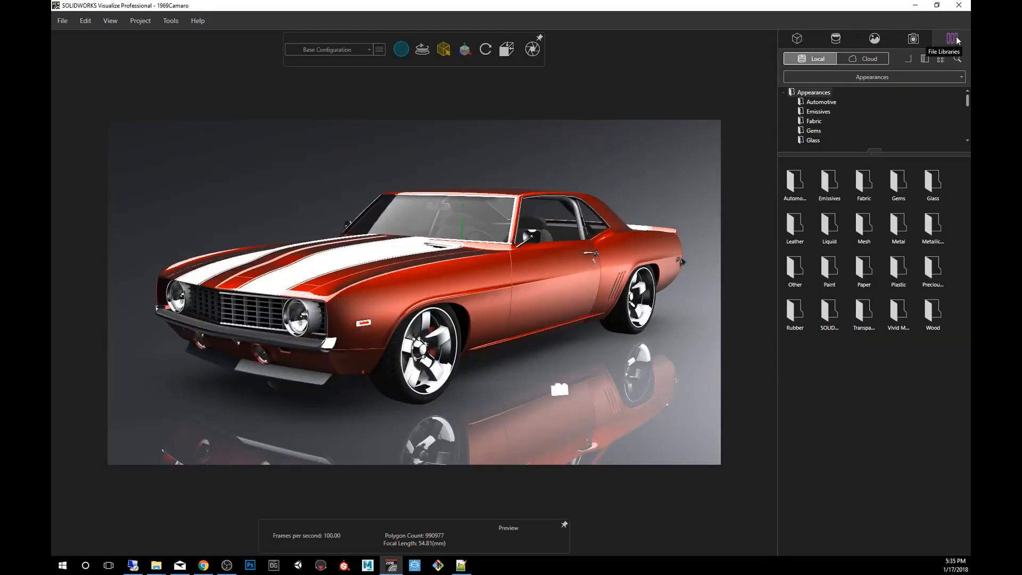
- Show the Projects category of the cloud asset library
click(871, 58)
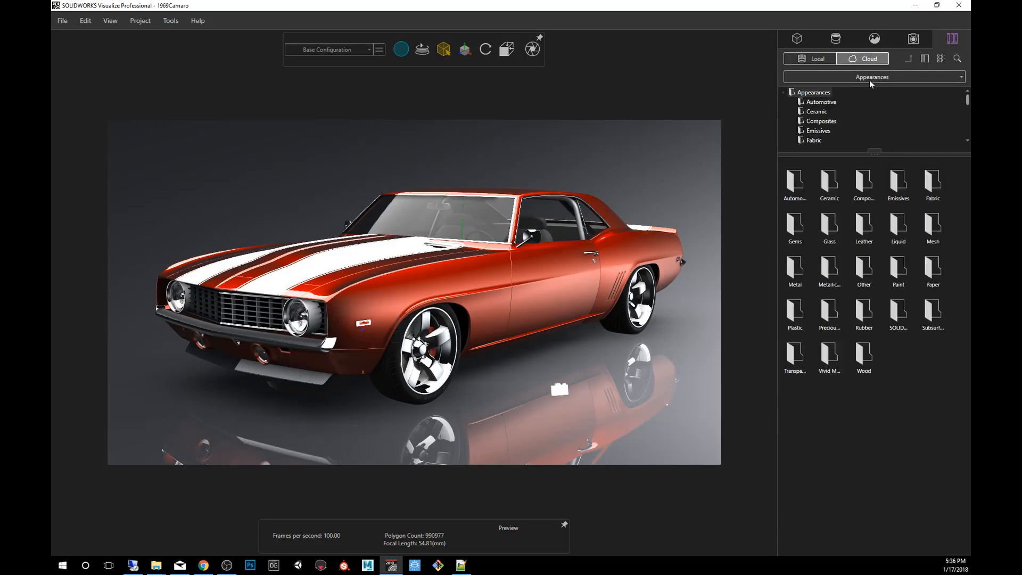
click(871, 77)
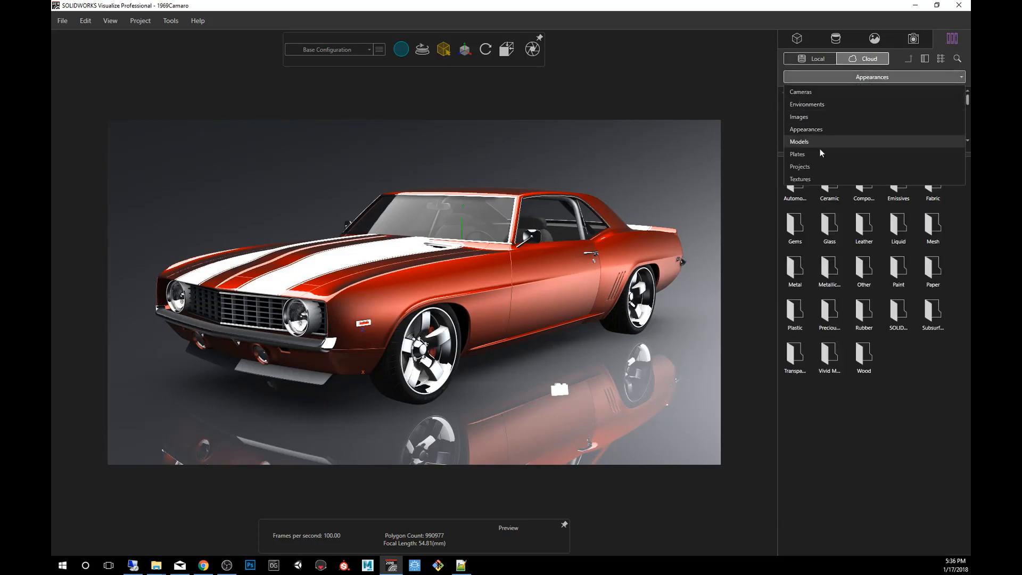
click(801, 167)
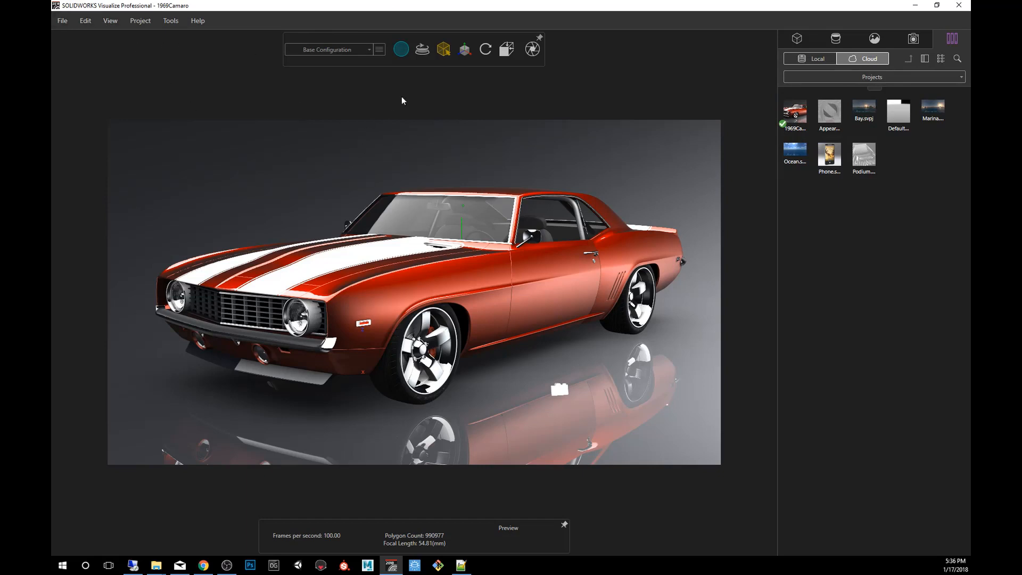
- Start a new HDR environment and browse to the pasted work_files02 folder
click(875, 38)
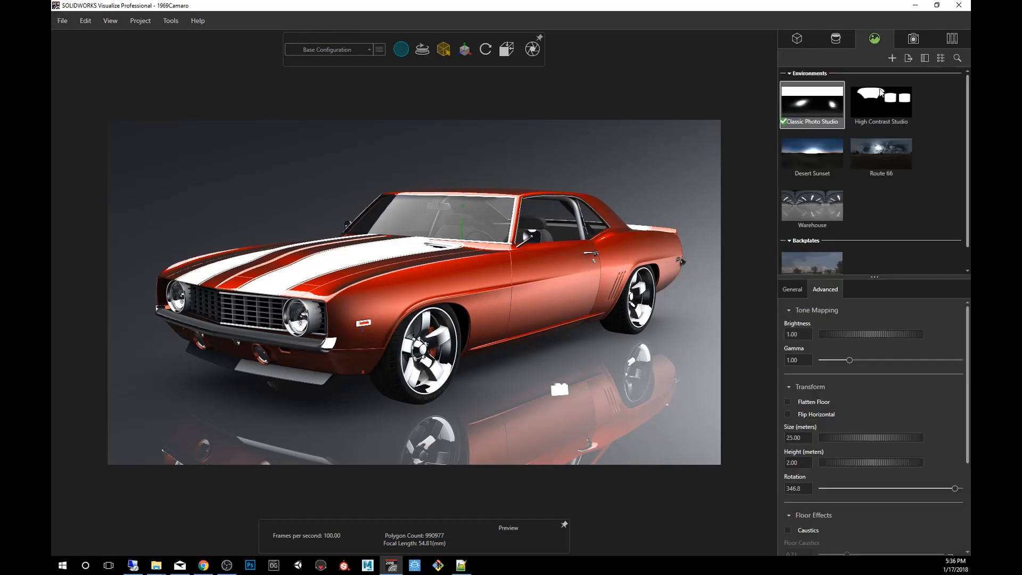
click(893, 59)
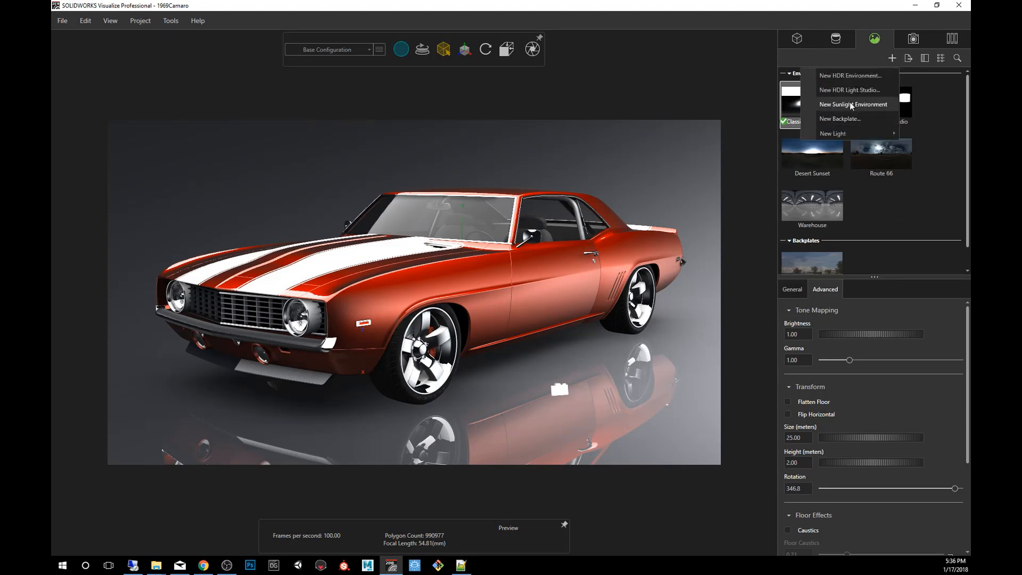
click(848, 76)
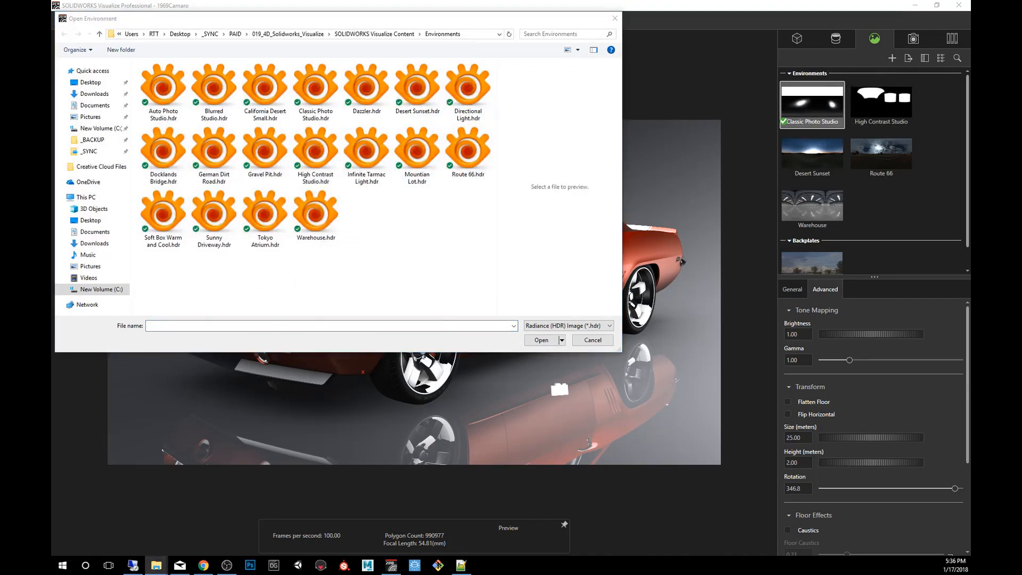
click(465, 34)
text(C:\Users\RTT\Desktop\_SYNC\PAID\019_4D_Solidworks_Visualize\_QUICKTIPS\EnvironmentRender\work_files02)
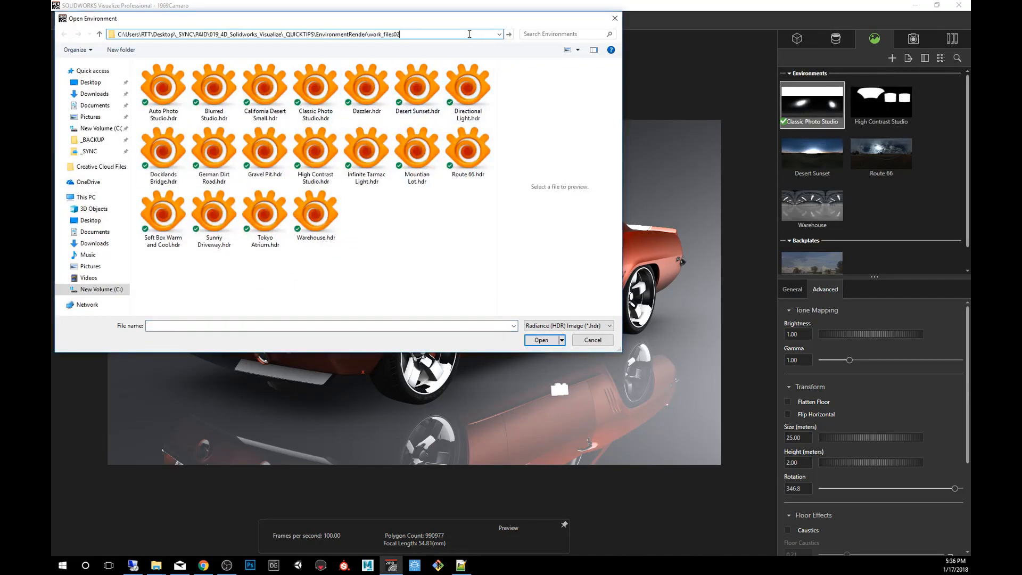
key(Return)
- Apply DesertRoad_Enviro as the environment at 0.50 brightness and orbit the car
double_click(164, 89)
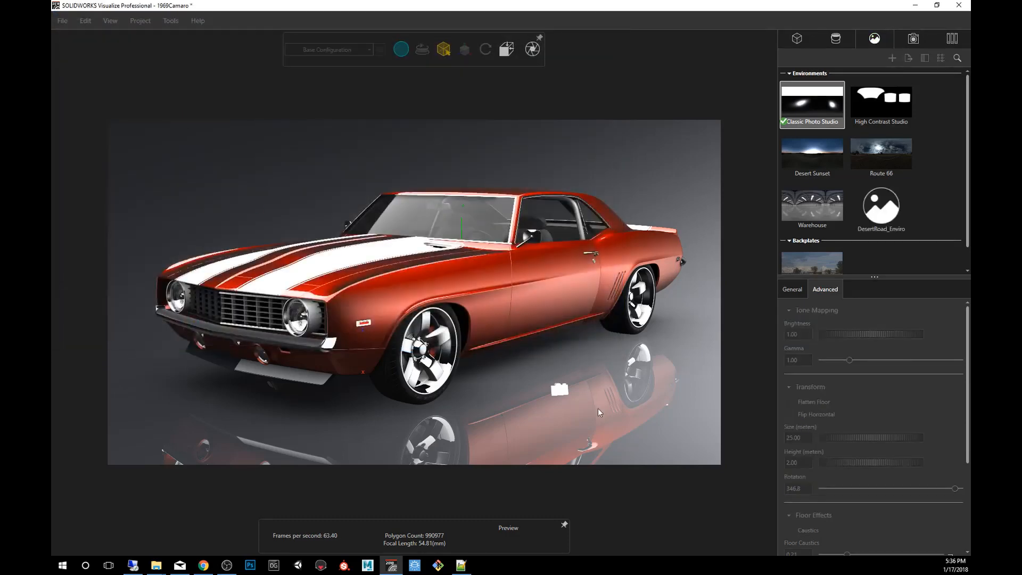
scroll(512, 371, down, 4)
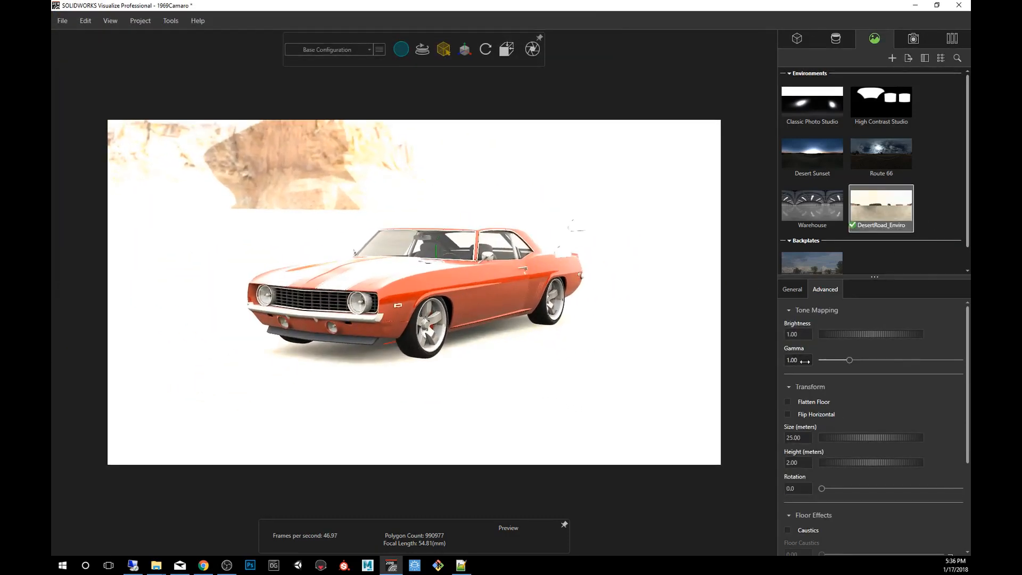
click(792, 290)
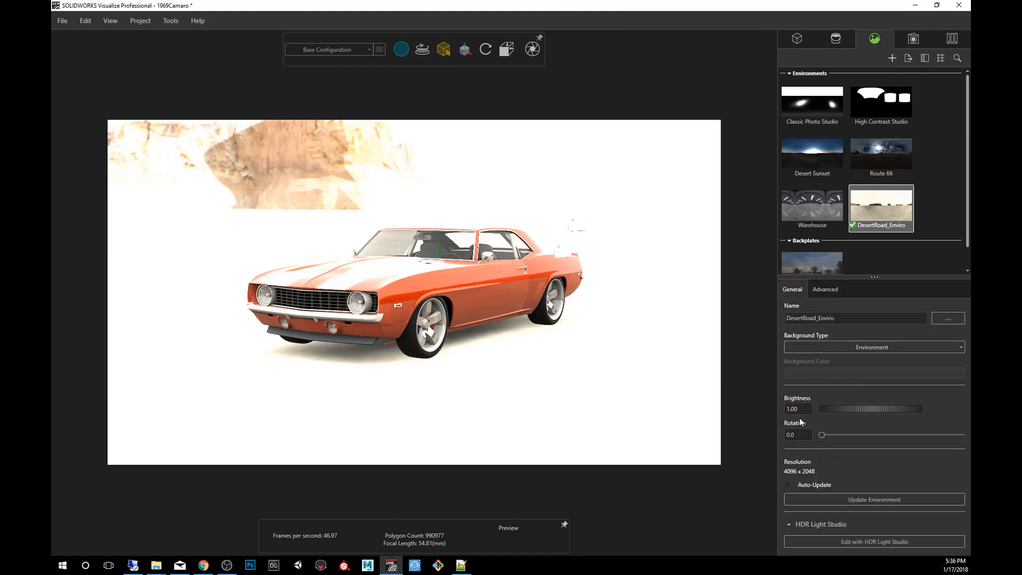
key(Return)
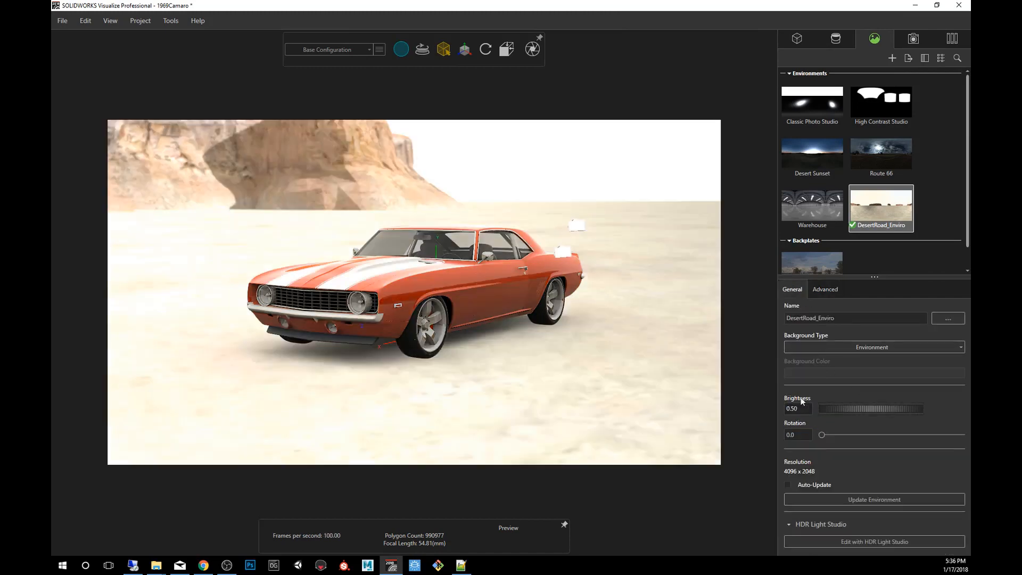
drag(480, 263, 443, 231)
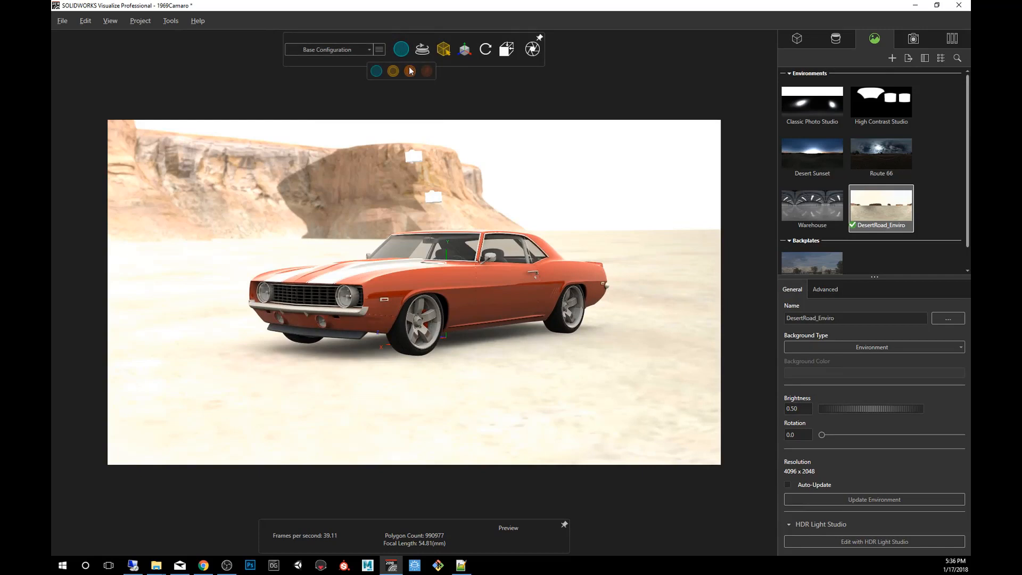
- Resume rendering in Accurate-Hybrid mode from a lower front view of the car
click(409, 70)
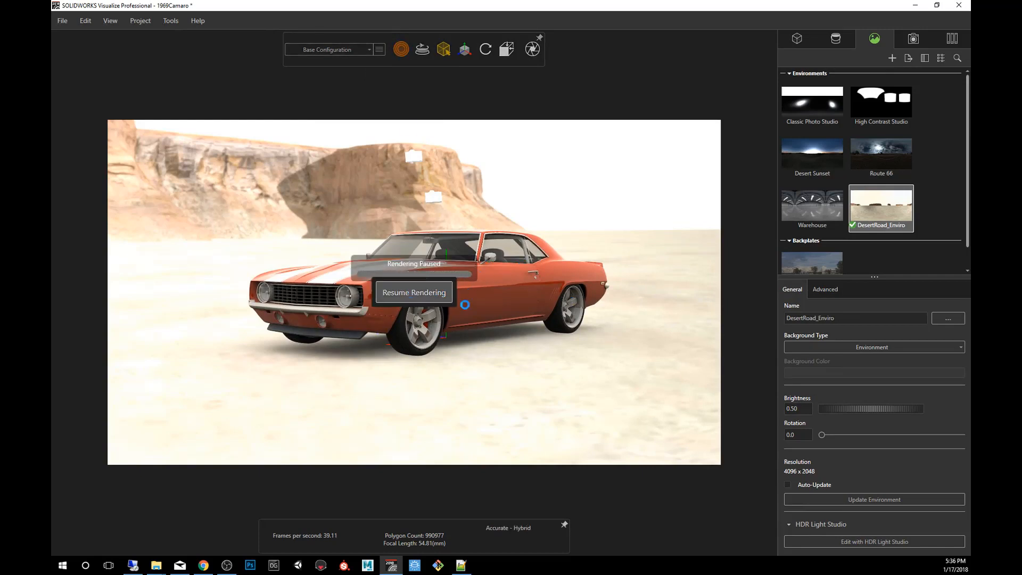
key(space)
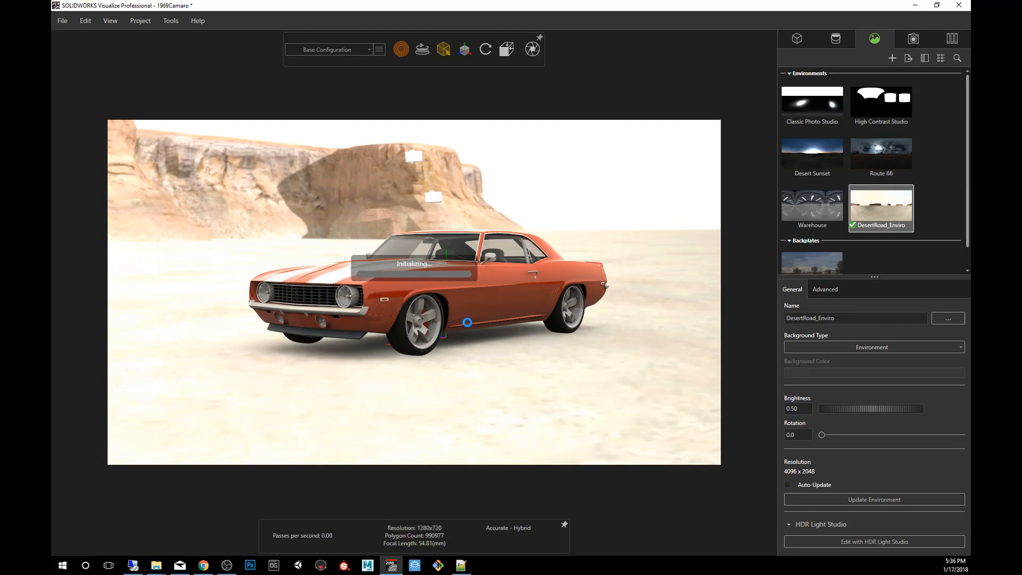
mouse_move(445, 302)
mouse_down()
mouse_move(511, 288)
mouse_move(496, 248)
mouse_up()
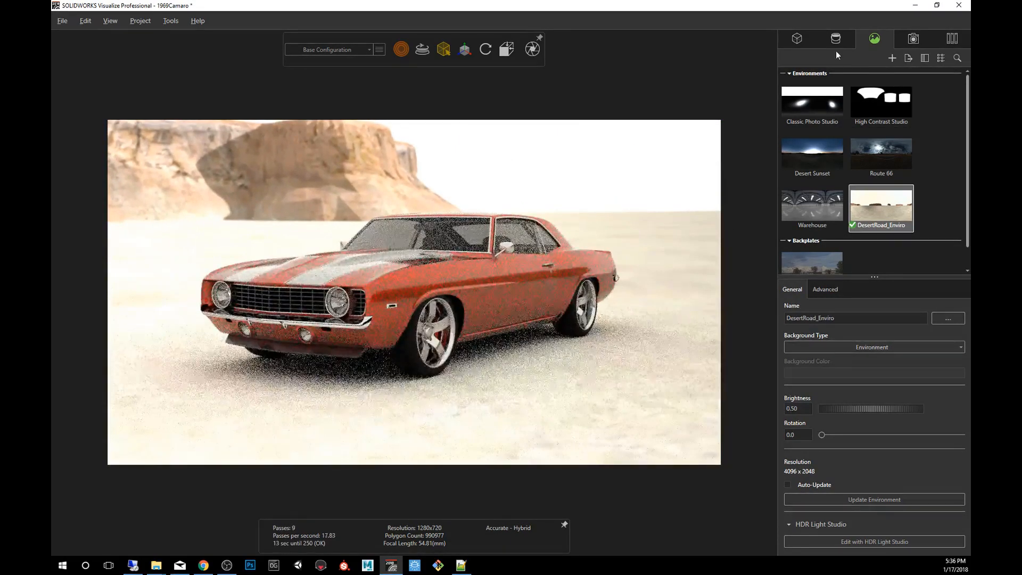
- Enable depth of field on the FREE camera with focal distance 5.15 and F stop 0.37
click(914, 38)
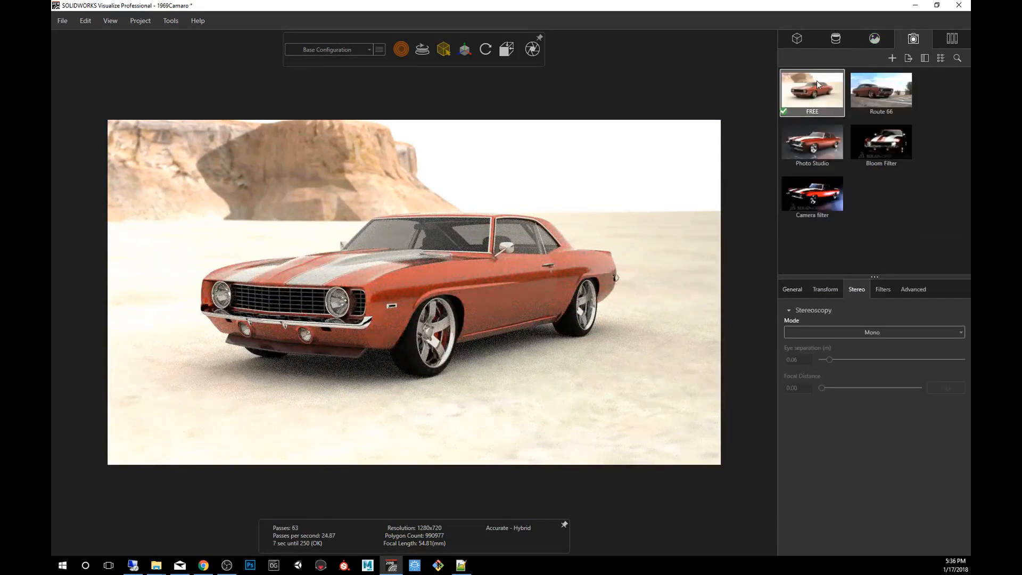
click(793, 291)
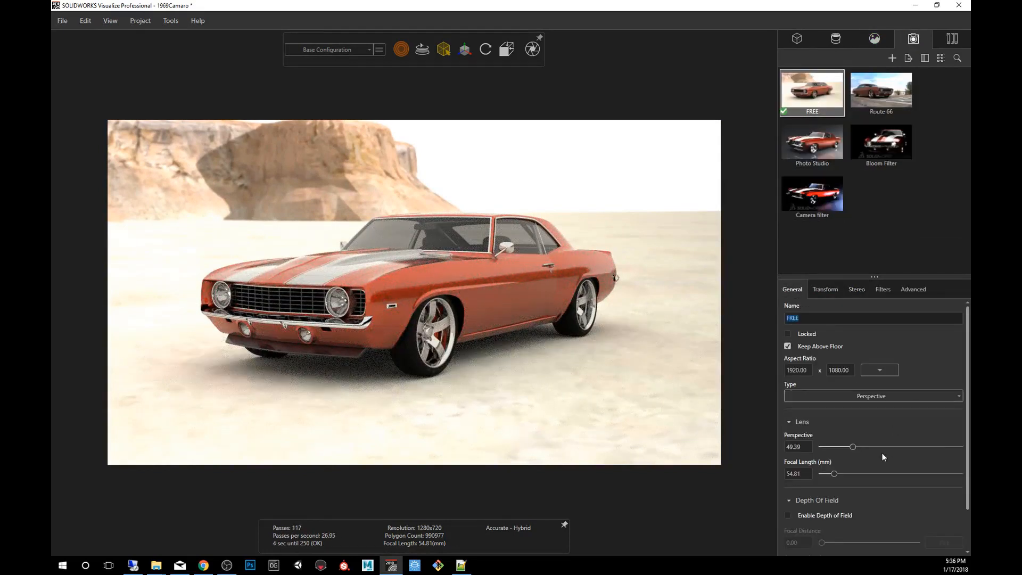
scroll(967, 435, down, 2)
click(808, 483)
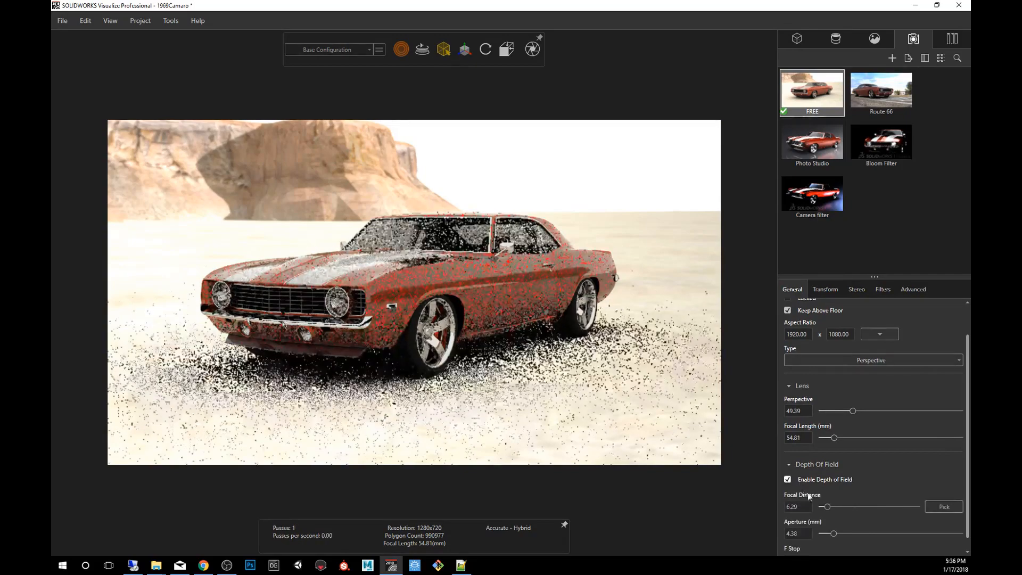
drag(826, 507, 823, 506)
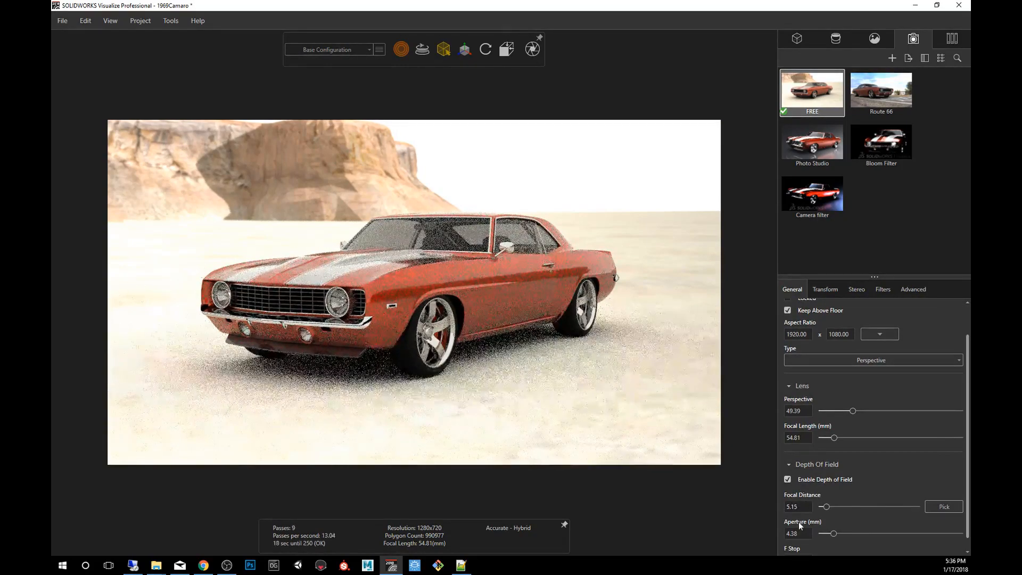
scroll(865, 531, down, 1)
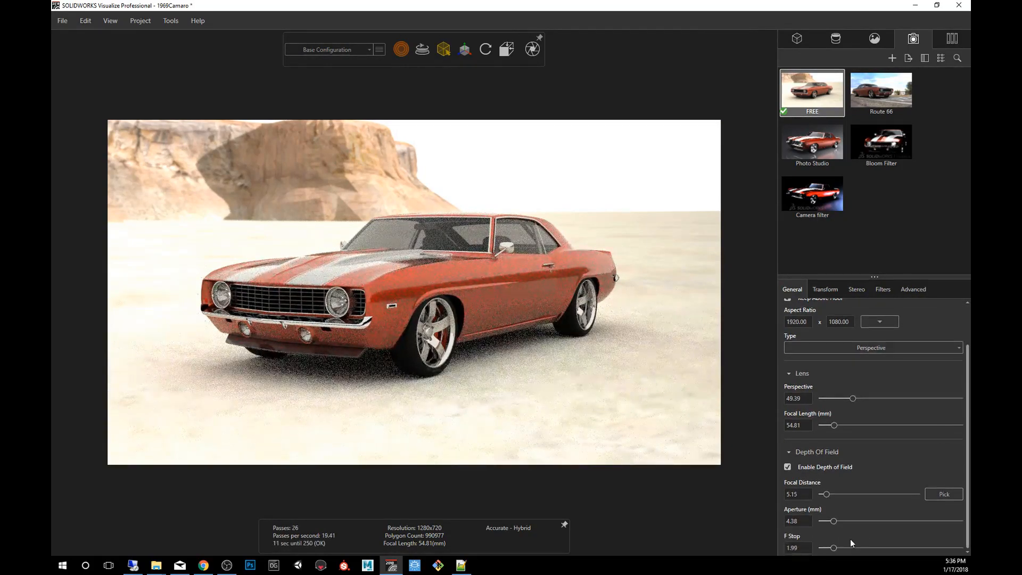
drag(834, 548, 823, 548)
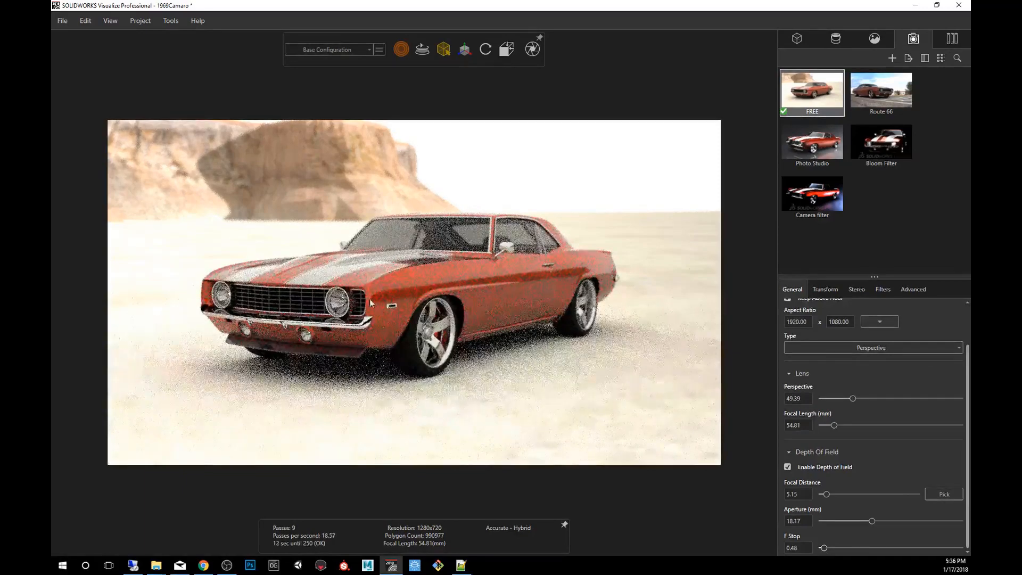
scroll(367, 301, up, 2)
scroll(394, 294, up, 1)
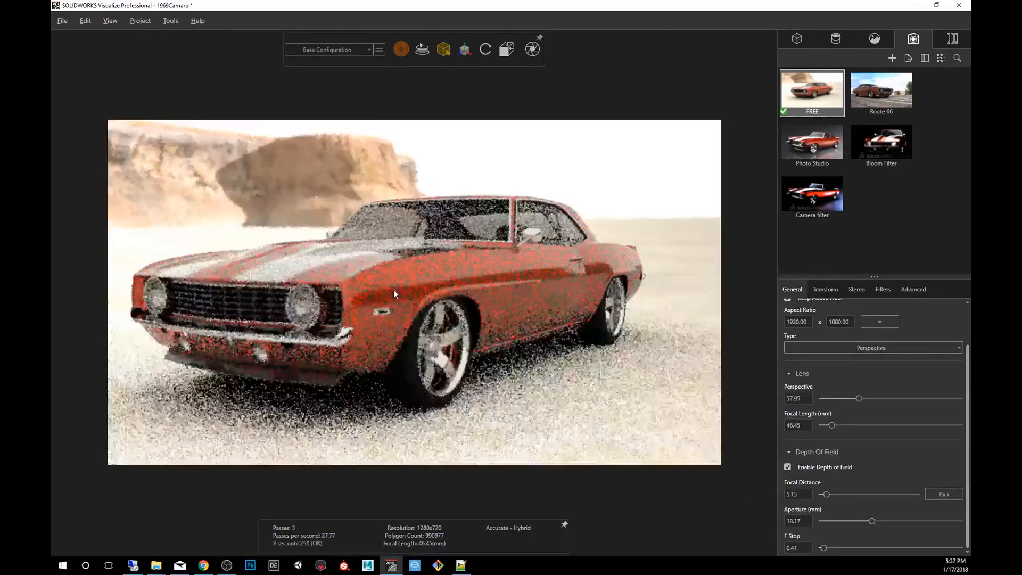
scroll(367, 302, up, 1)
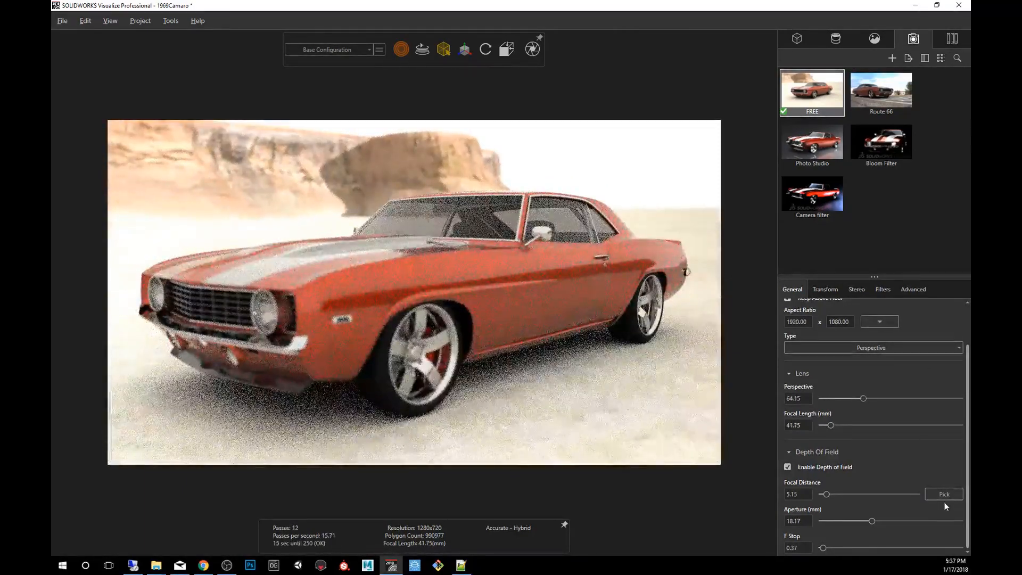
- Pick the car as the depth-of-field focus point
click(945, 495)
click(335, 311)
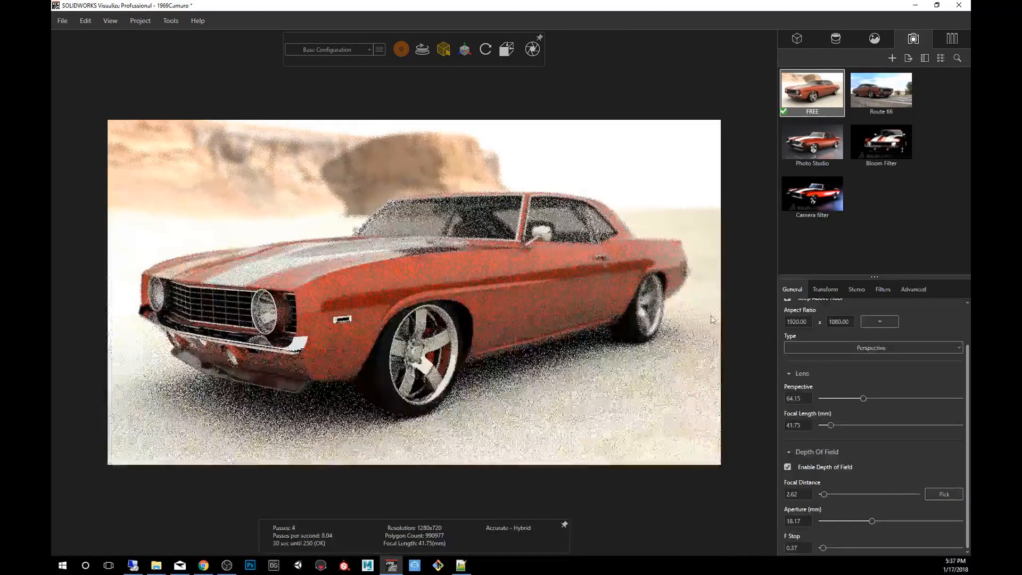
- Enable post-processing with an 8.65 vignette and saturation 1.45
click(883, 289)
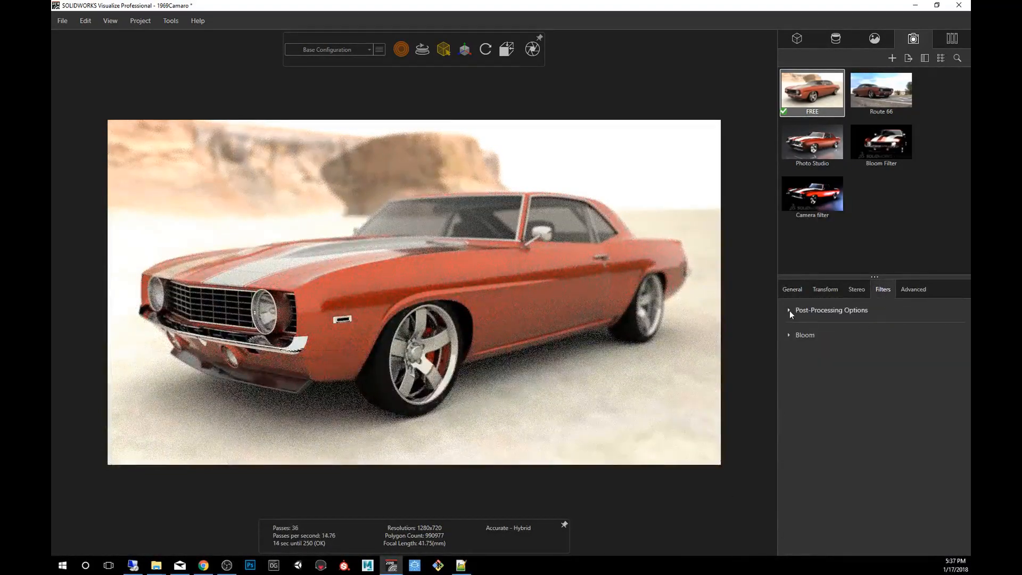
click(789, 311)
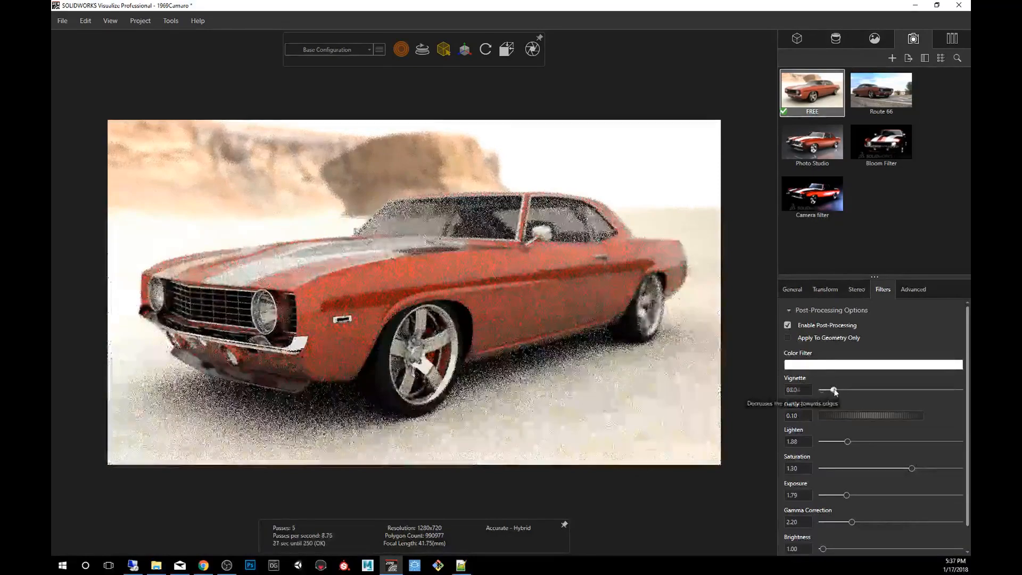
drag(822, 390, 823, 391)
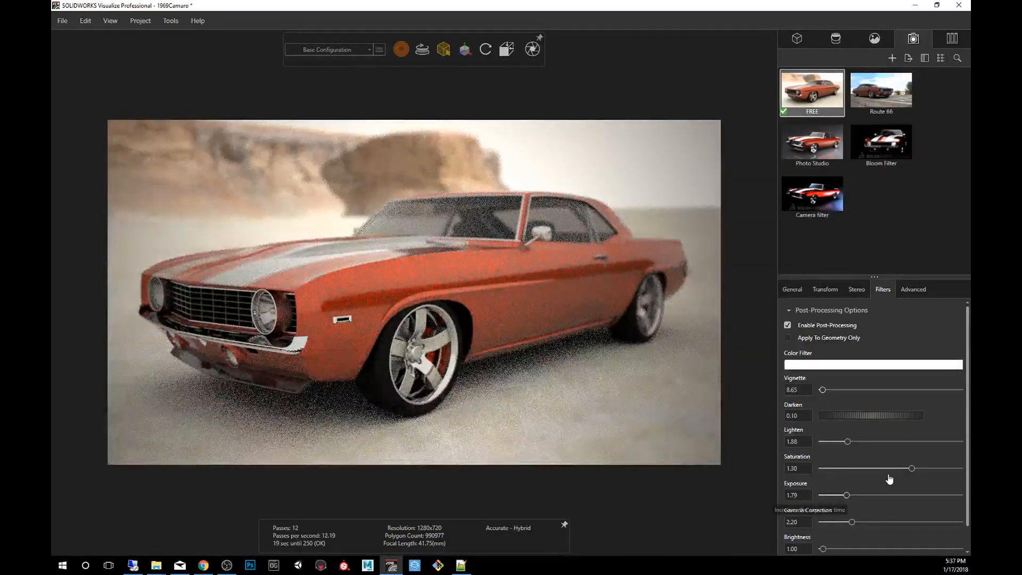
drag(914, 469, 923, 469)
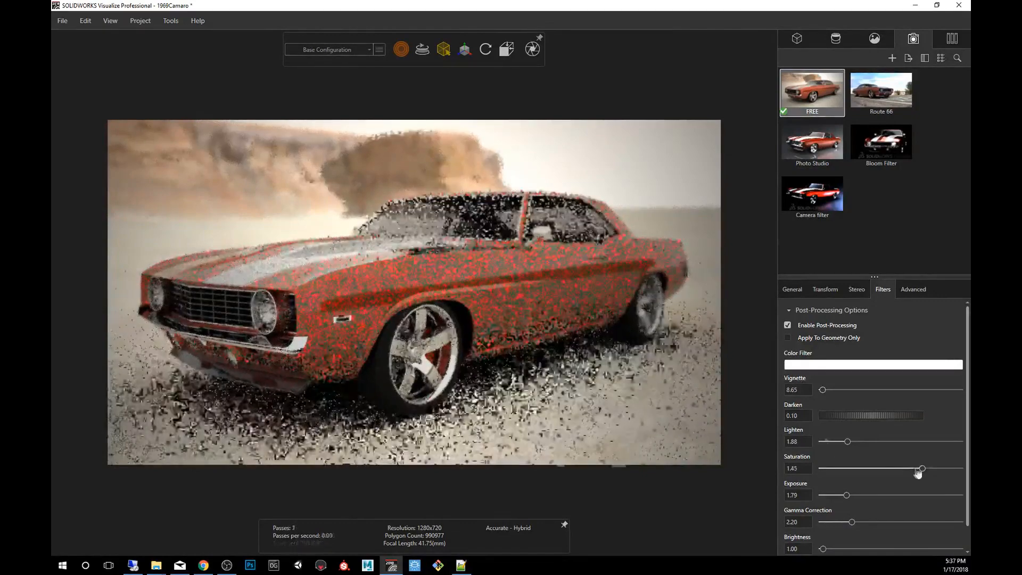